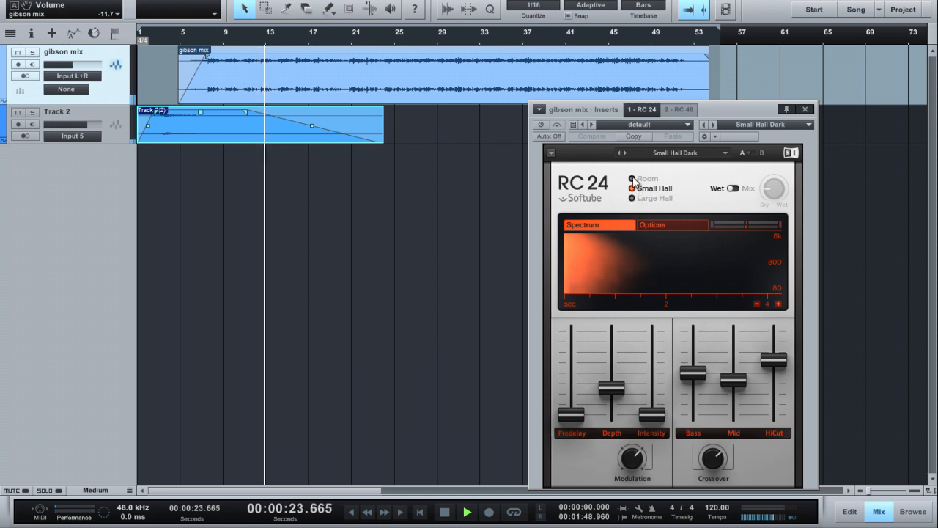
Step: Try the RC 24's Room and Small Hall algorithms, select Large Hall, and activate the plug-in during playback
click(631, 179)
click(635, 188)
click(640, 198)
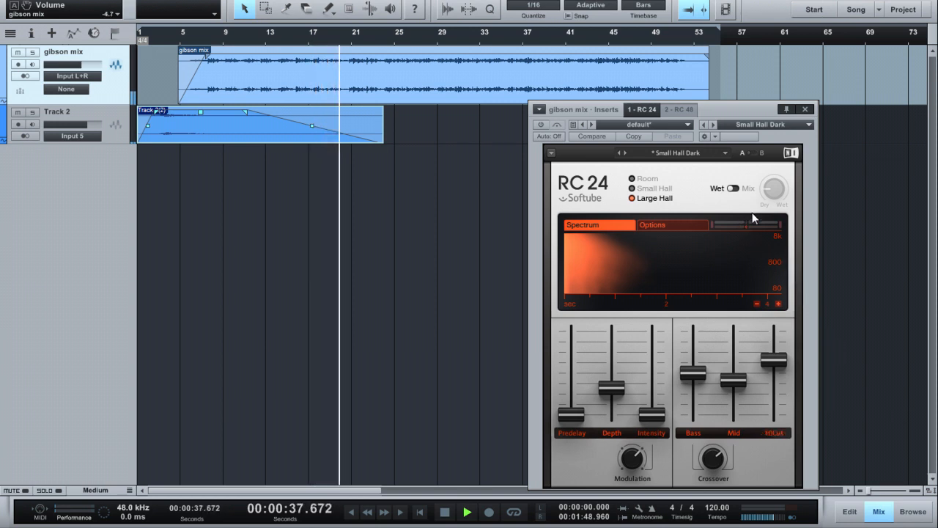
click(541, 124)
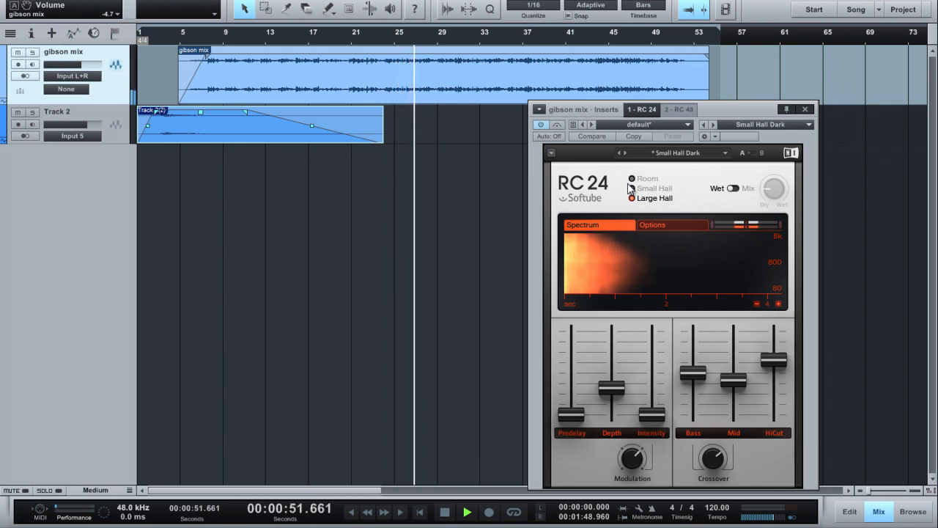
Step: Audition the RC 24's Room, Small Hall and Large Hall algorithms in turn, ending on Large Hall, and stop playback
click(631, 189)
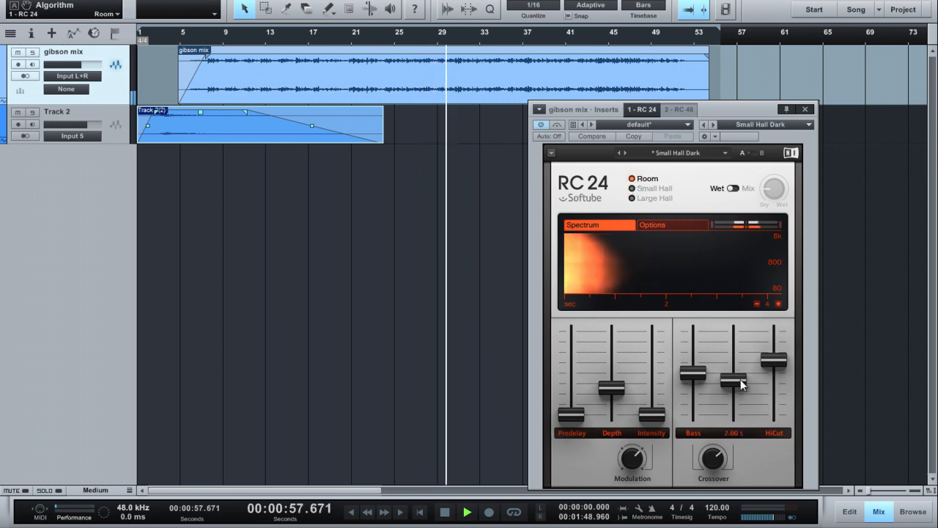
click(637, 189)
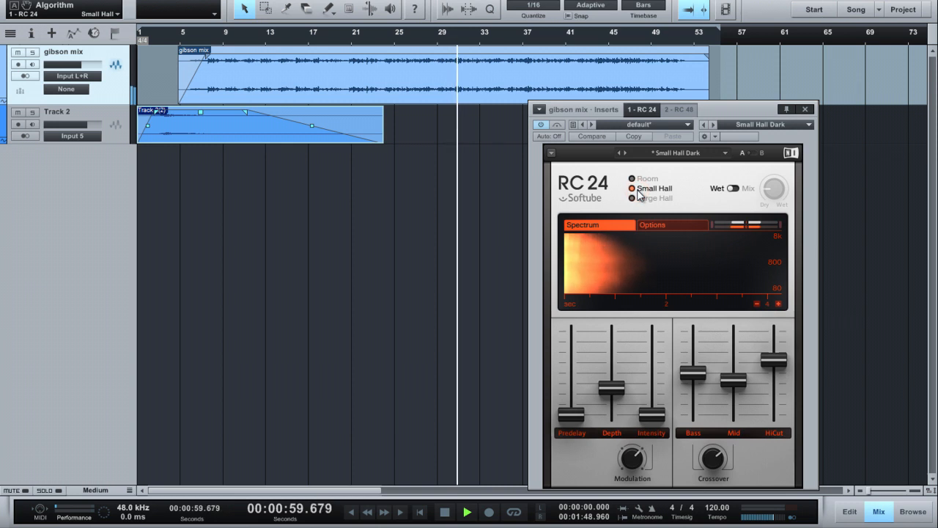
click(638, 198)
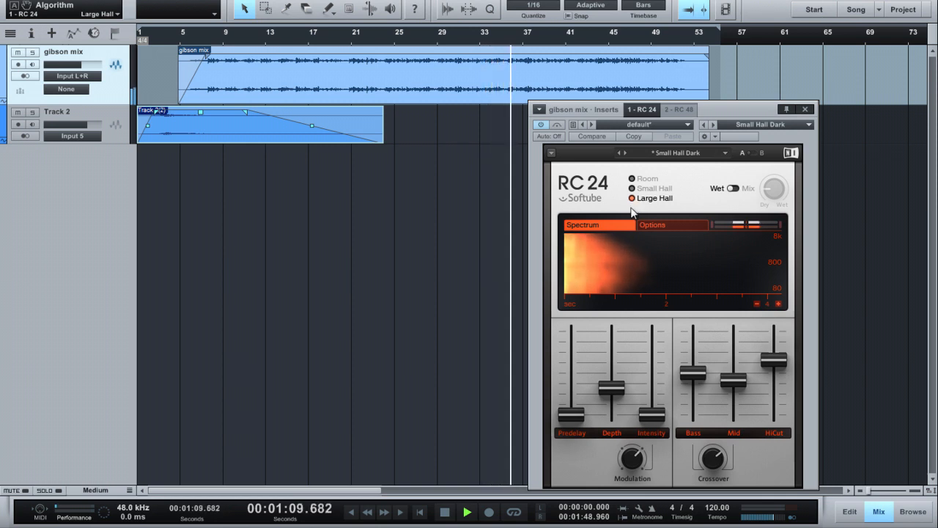
key(space)
Step: Switch the RC 24 from Wet to Mix mode and set the mix to 36% while playing from about bar 25
click(733, 188)
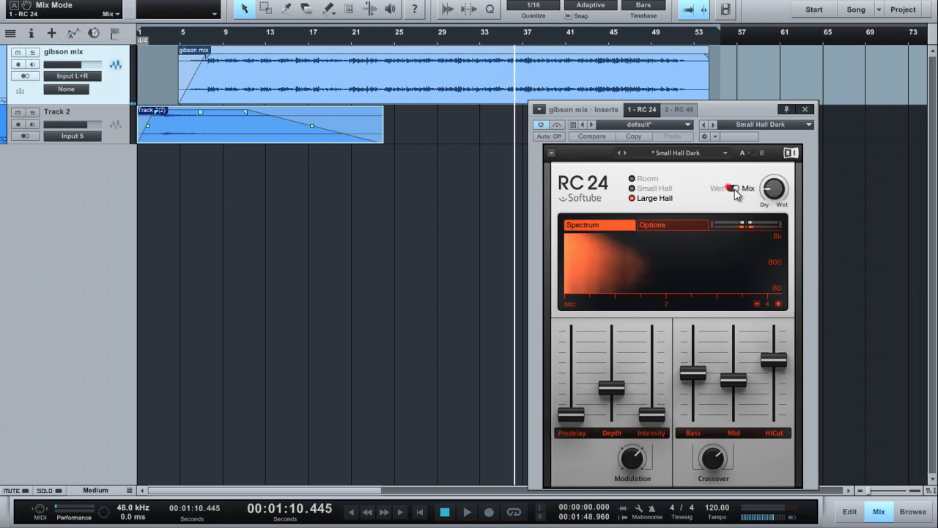
click(304, 43)
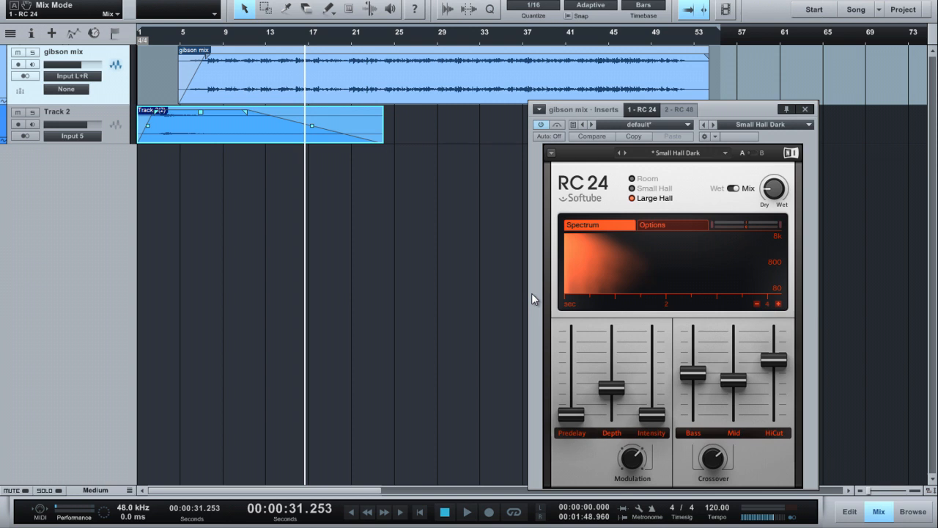
mouse_move(564, 349)
click(394, 44)
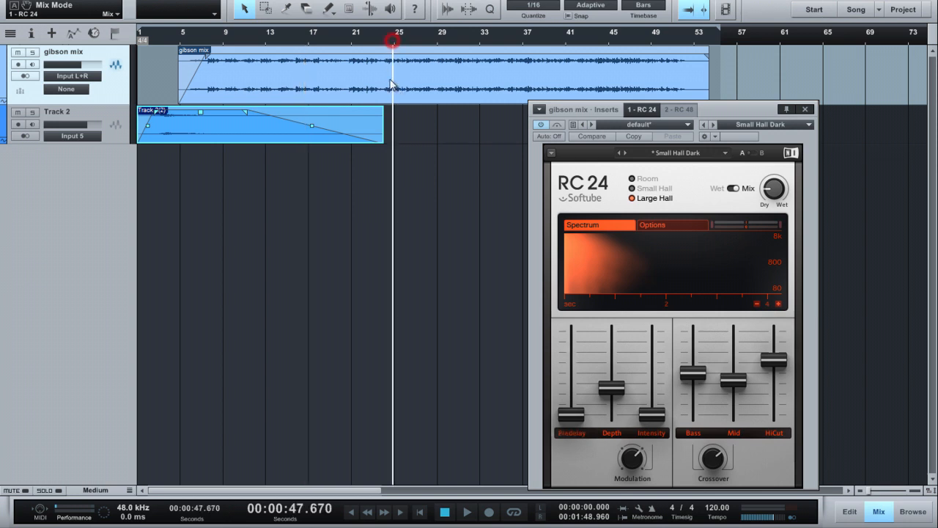
key(space)
drag(771, 192, 769, 148)
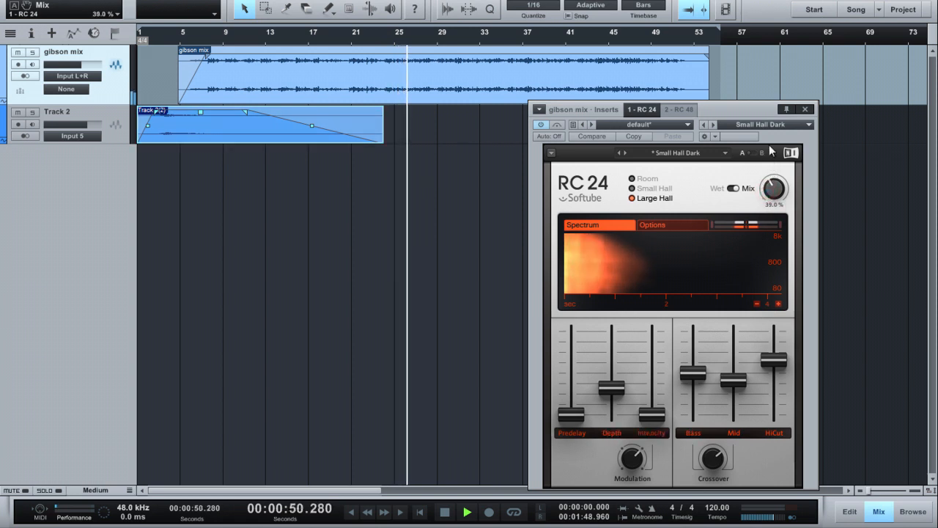
Step: Select the RC 24's Room algorithm and set the dry/wet mix to 38%
click(645, 178)
drag(768, 193, 766, 192)
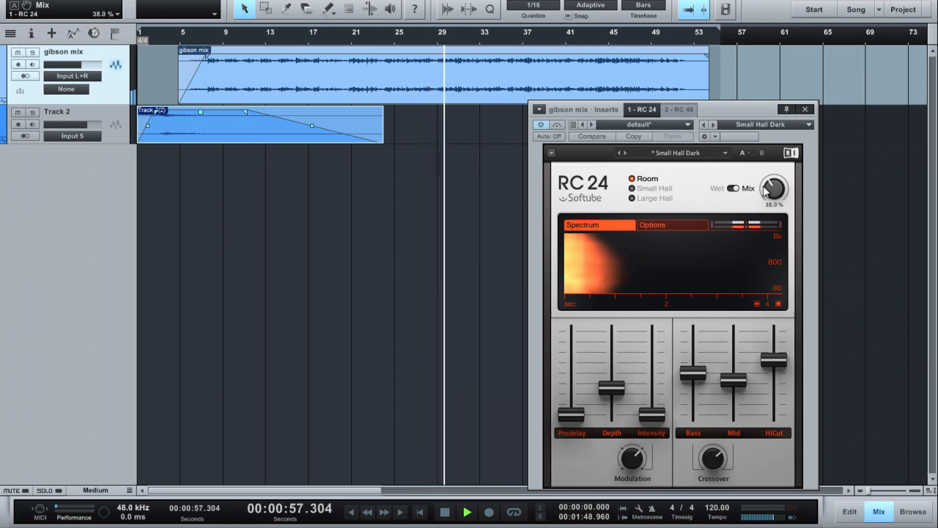
Step: Raise the RC 24's Mid decay to 7.50 s and set its Crossover to 720 Hz
mouse_move(736, 380)
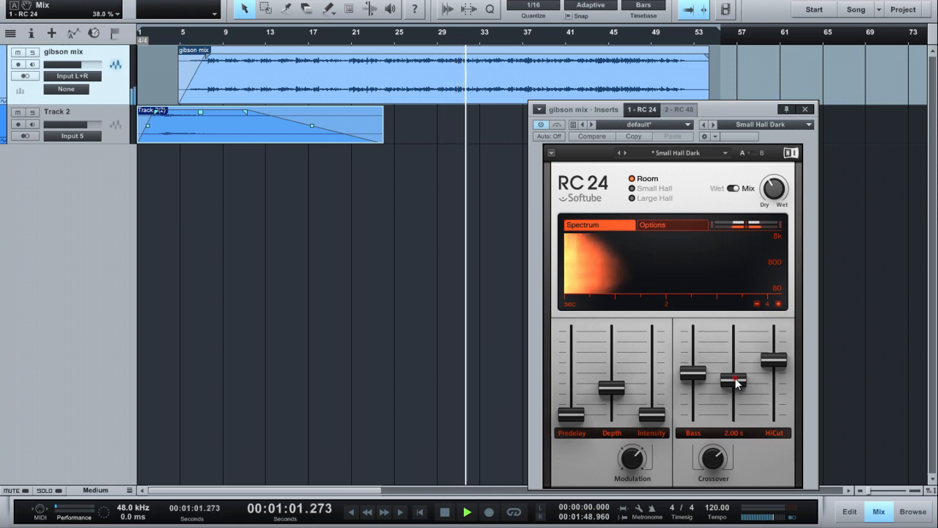
click(734, 381)
mouse_move(692, 377)
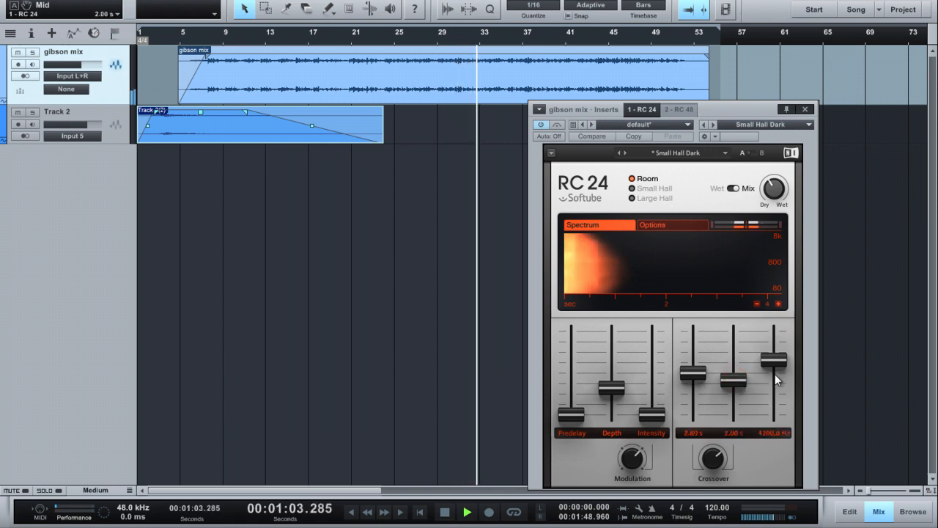
mouse_move(729, 384)
drag(729, 385, 733, 371)
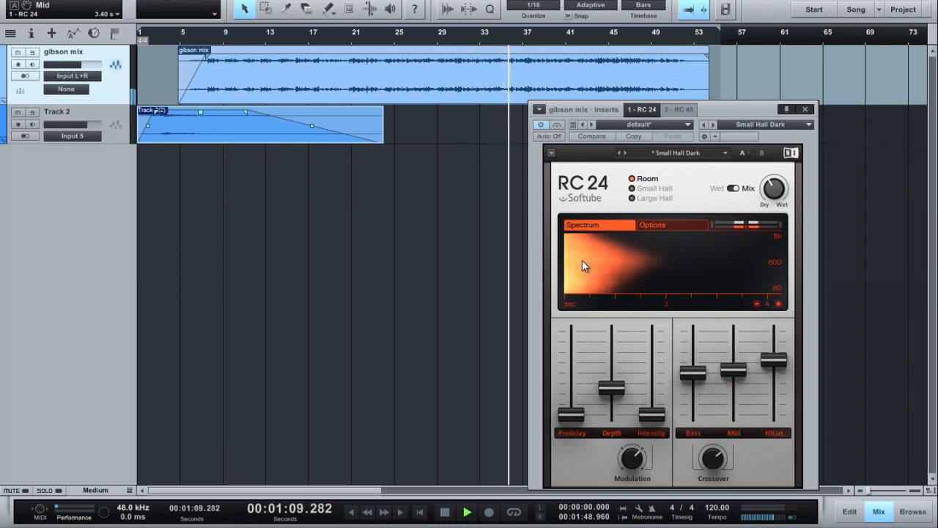
drag(733, 369, 736, 335)
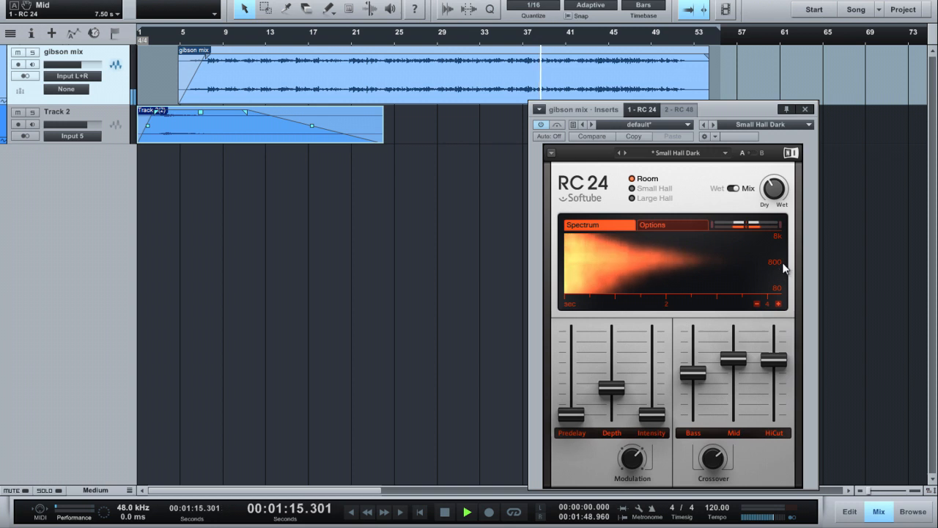
mouse_move(713, 461)
mouse_down()
mouse_move(724, 490)
mouse_move(724, 463)
mouse_move(710, 463)
mouse_up()
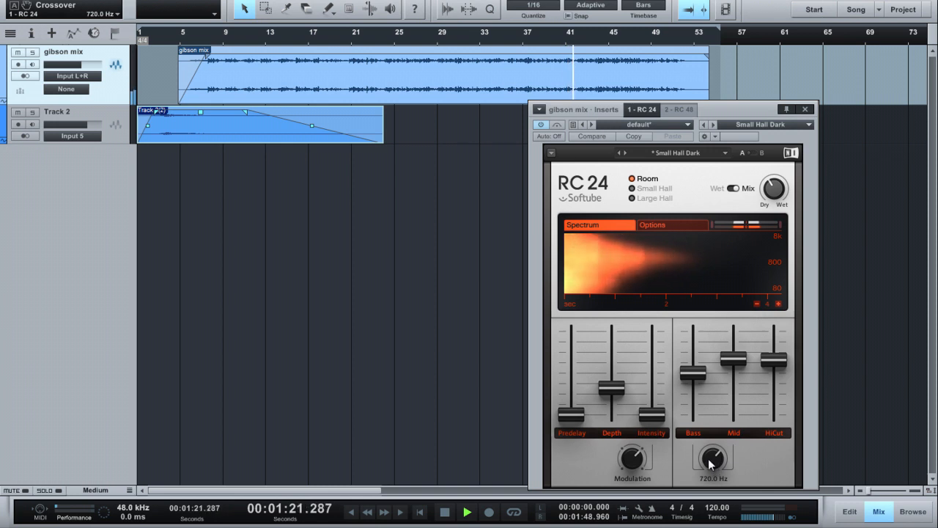
Step: Select the Small Hall algorithm and set the reverb color to Bright while playing from about bar 27
click(653, 188)
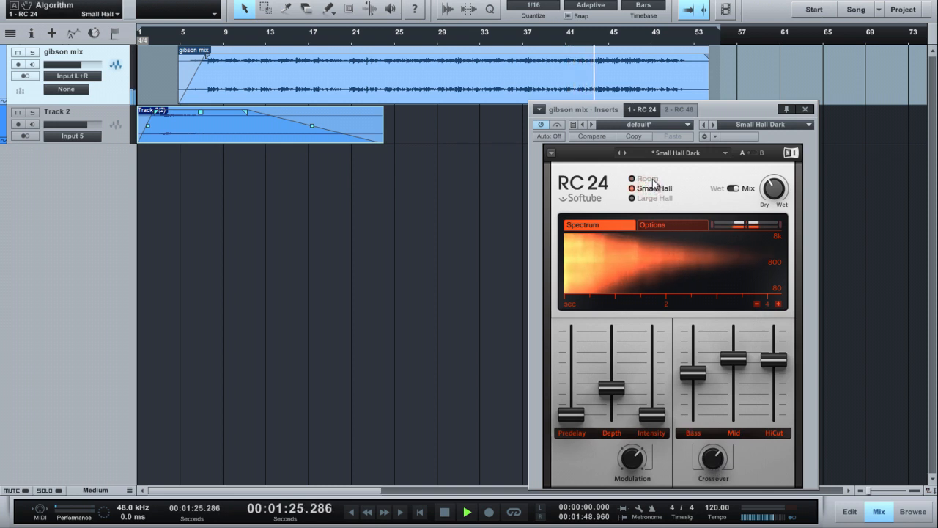
click(657, 225)
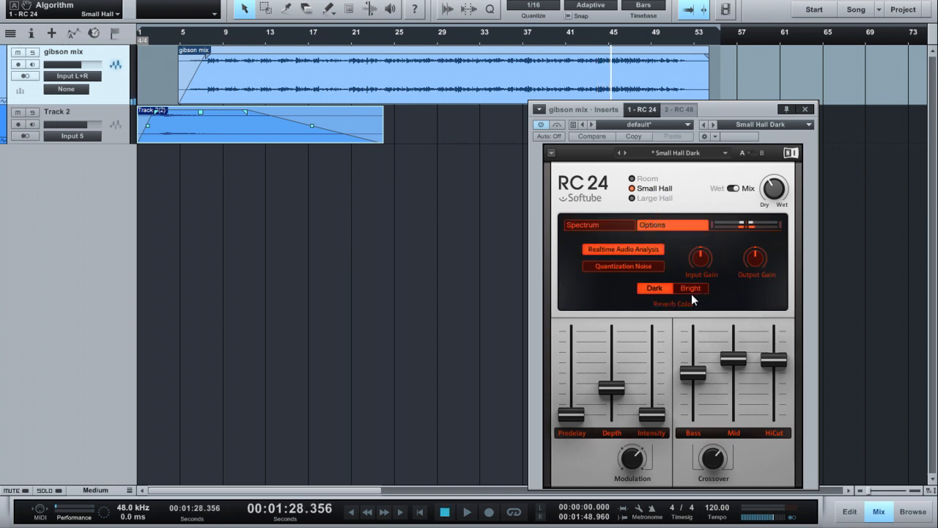
click(421, 41)
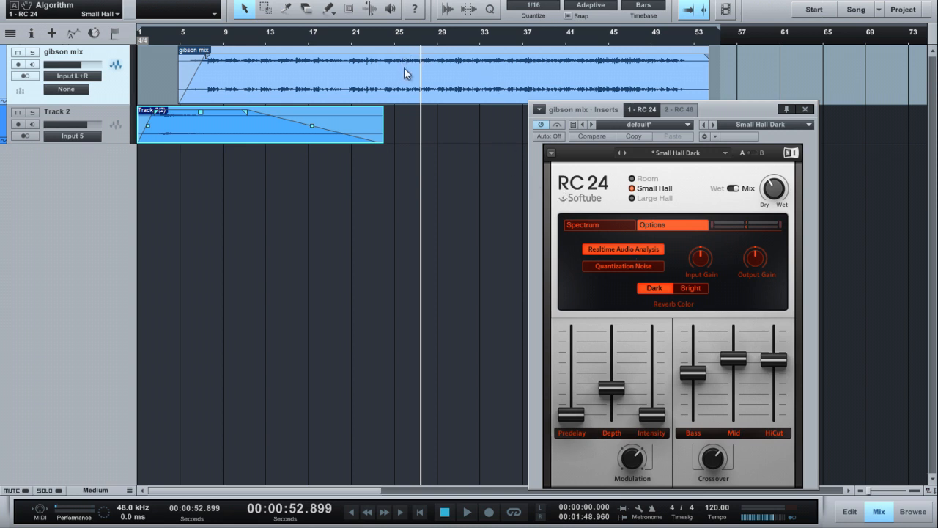
key(space)
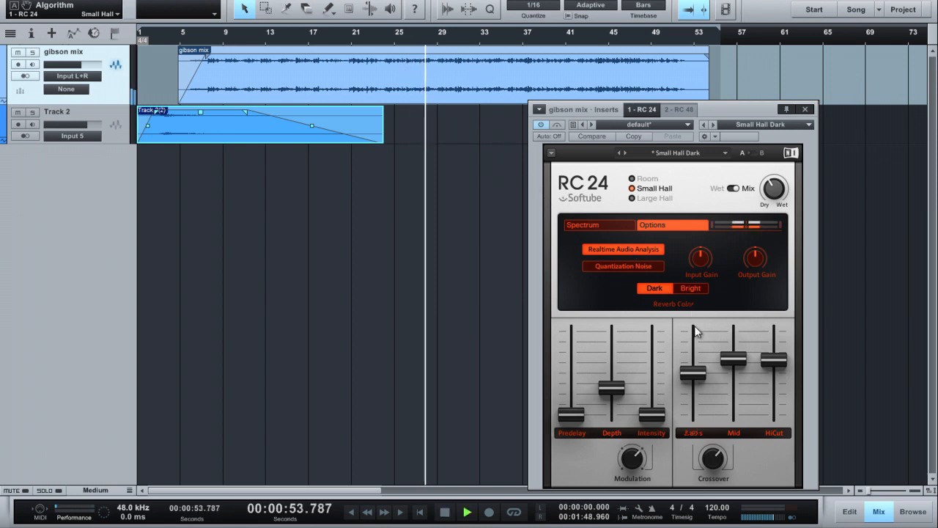
click(690, 289)
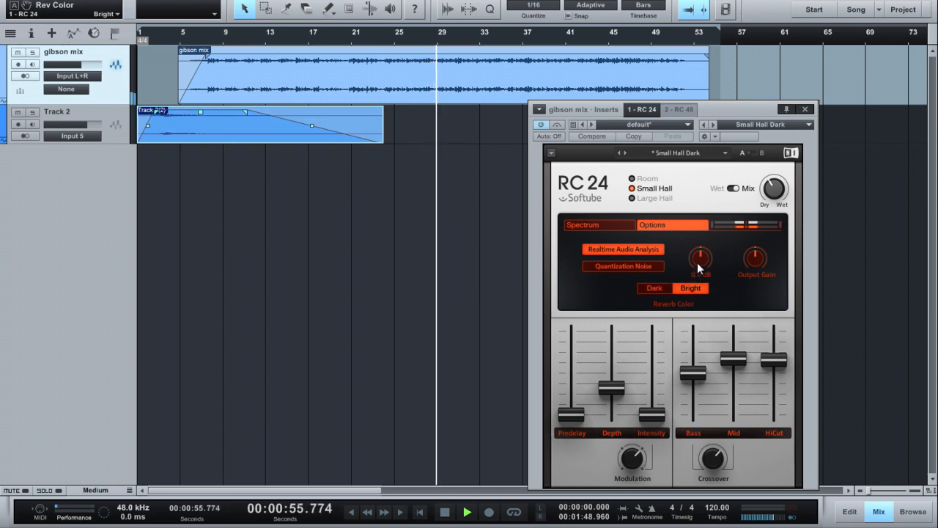
Step: Set the RC 24's dry/wet mix to 39% and turn on Quantization Noise
click(775, 187)
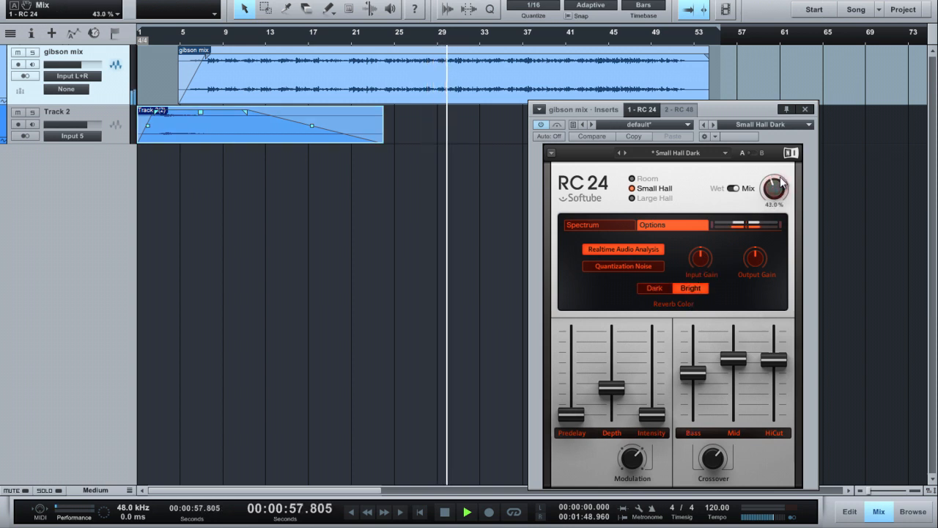
drag(775, 187, 773, 189)
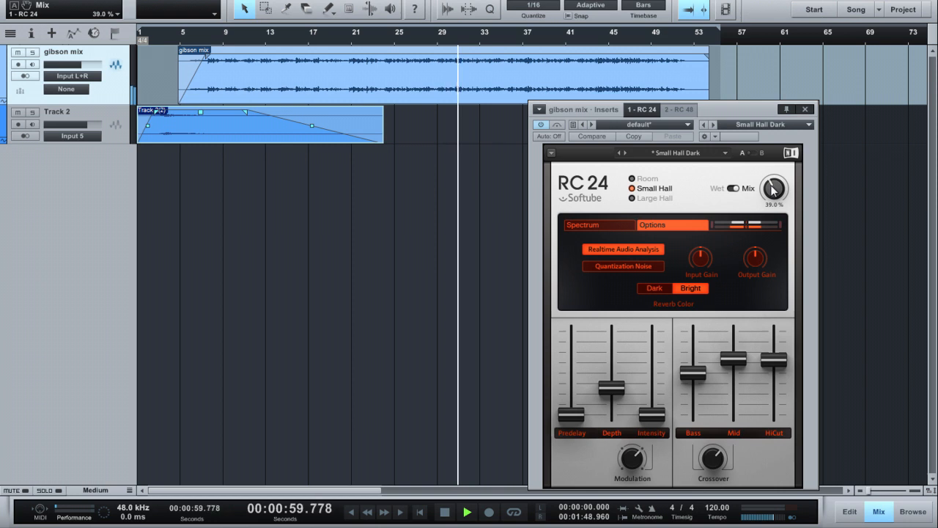
click(628, 265)
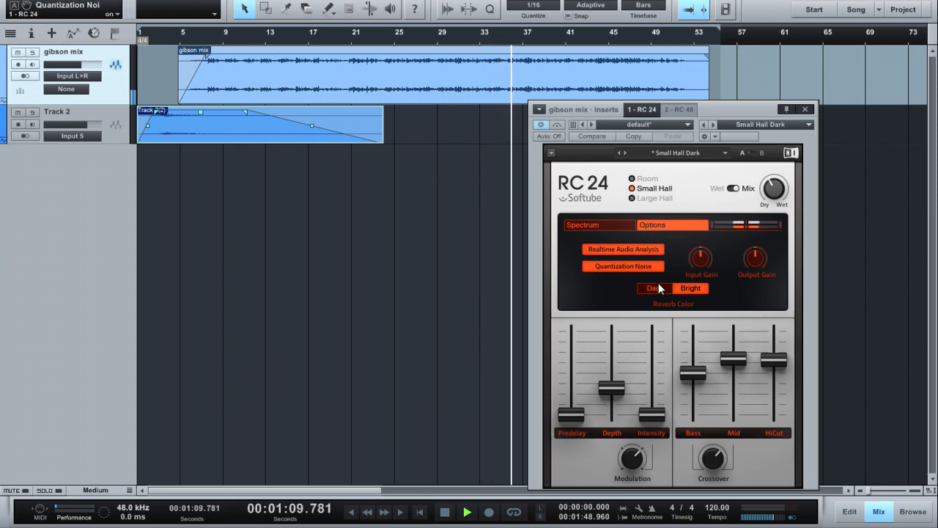
Step: Set the RC 24's reverb color to Dark and turn the mix further toward dry
click(657, 288)
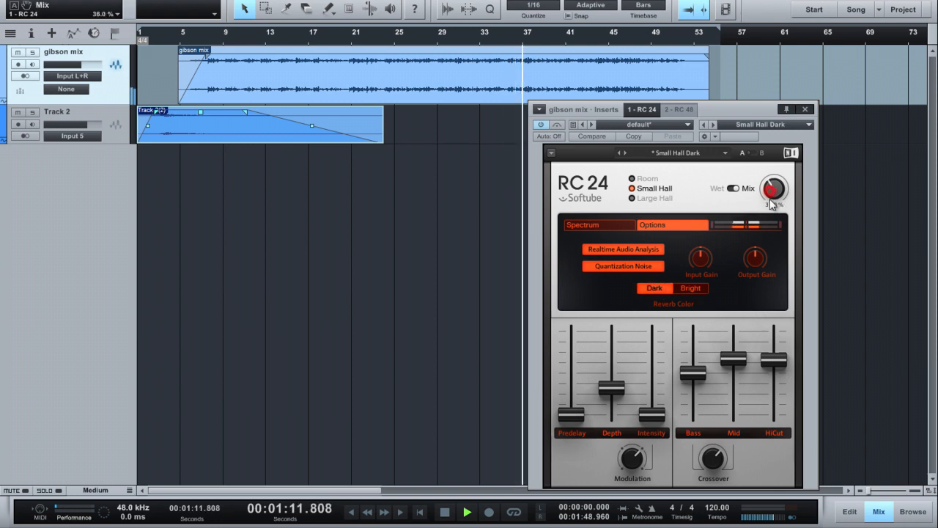
drag(771, 204, 771, 214)
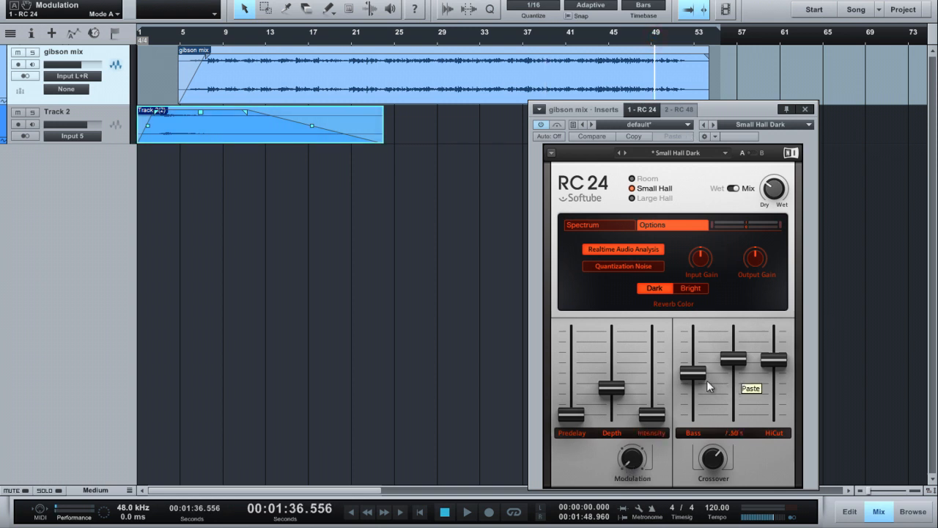
Step: Raise the RC 24's Bass decay to about 35.88 s and lengthen the Mid decay with the Spectrum displayed
drag(694, 355, 693, 298)
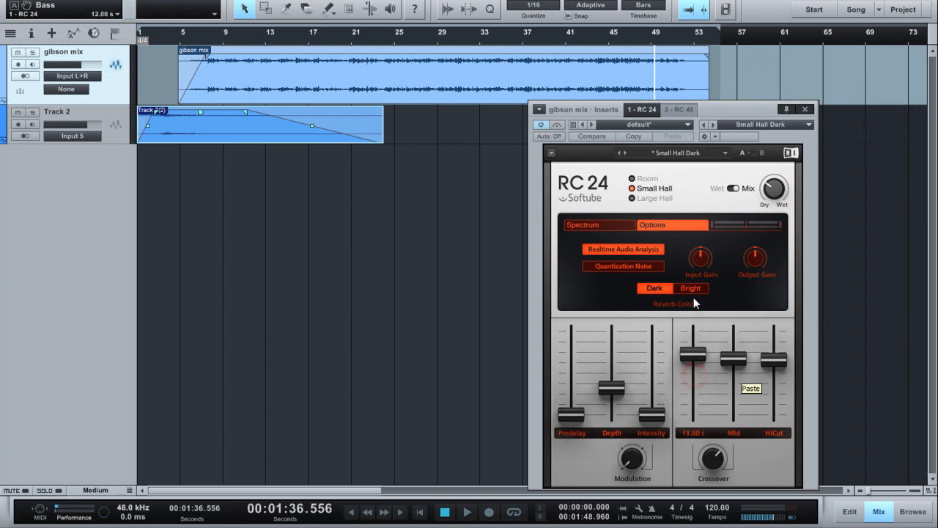
click(591, 224)
drag(730, 357, 732, 318)
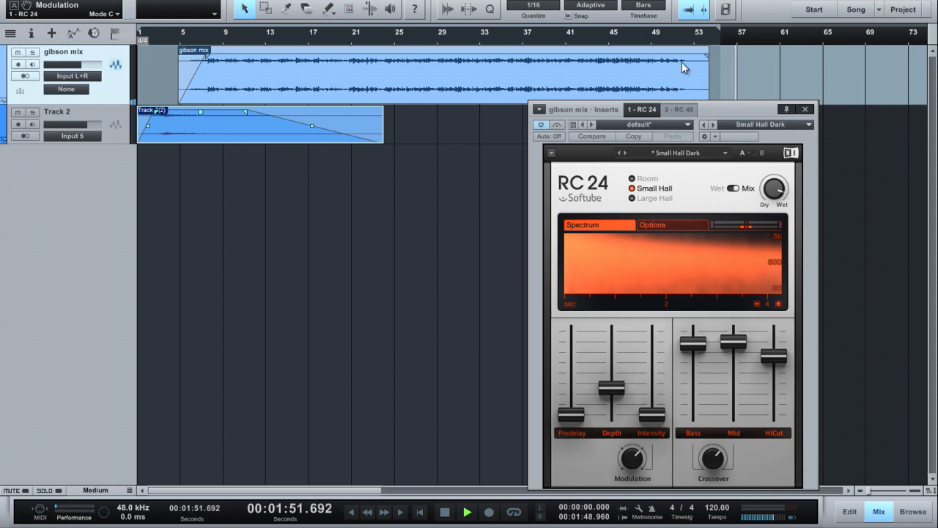
Step: Bring up the RC 48 insert on the gibson mix track and place the playhead at about bar 21
click(676, 33)
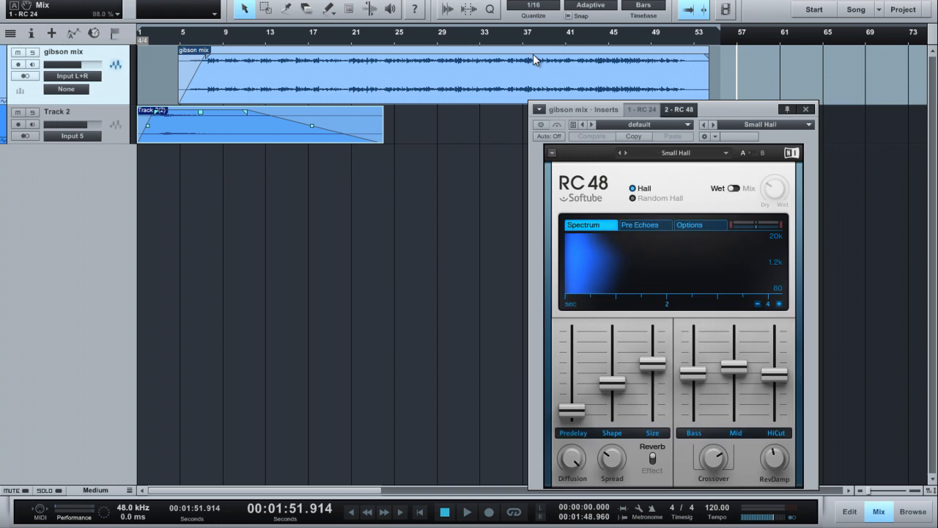
drag(736, 110, 722, 106)
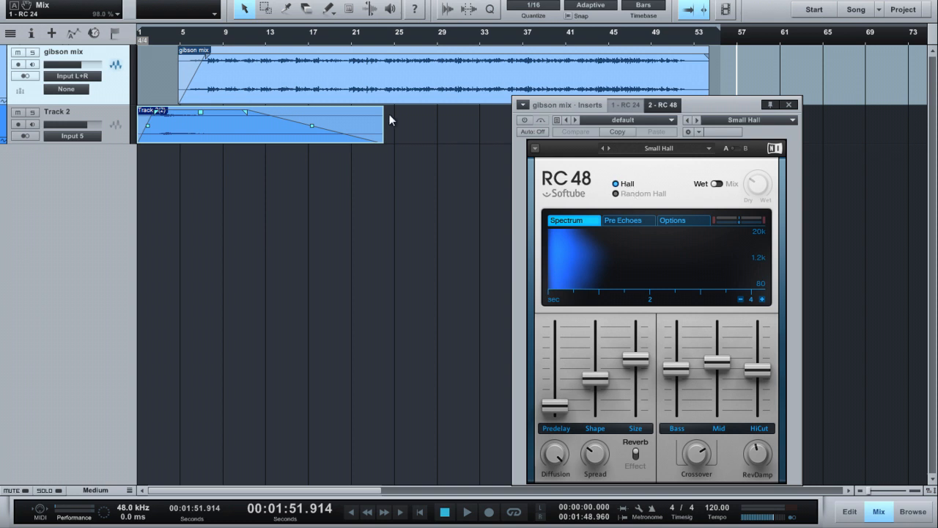
click(350, 44)
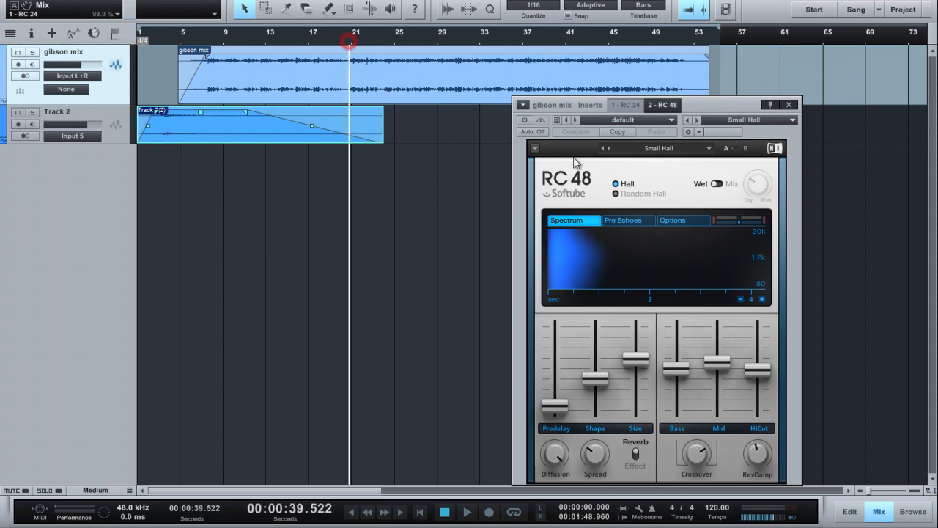
Step: Select the RC 48's Random Hall algorithm and reduce Spin to about the middle of its range in the options
click(618, 194)
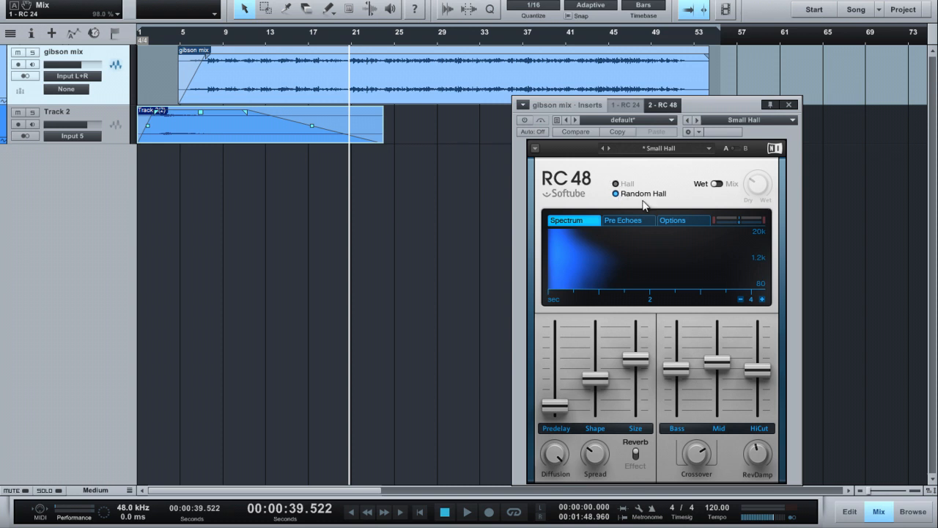
click(679, 220)
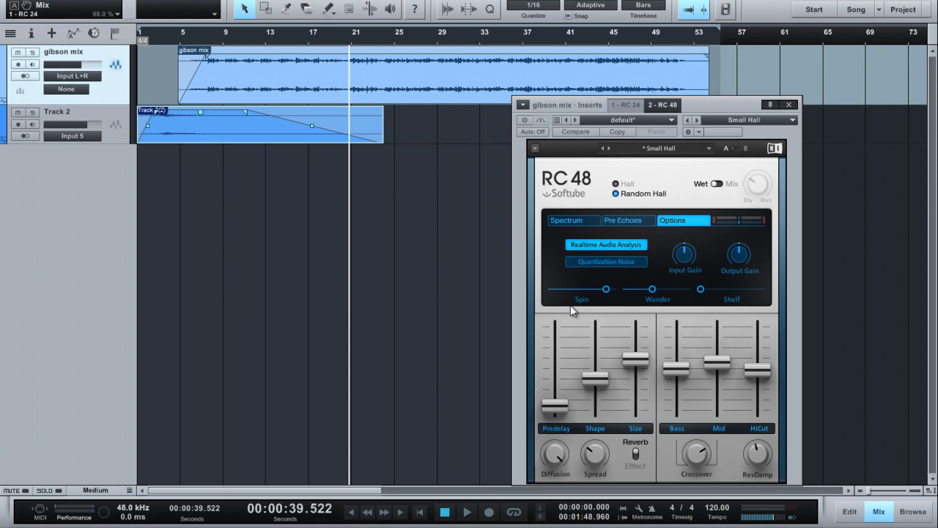
drag(607, 290, 555, 296)
Step: Activate the RC 48 during playback and raise its Bass decay to 3.50 s and Mid decay to 3.15 s
key(space)
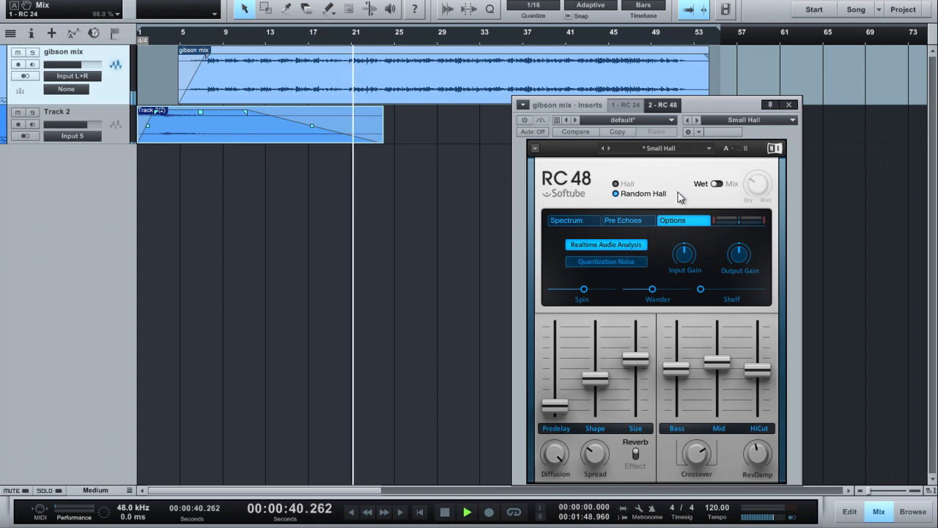
click(524, 120)
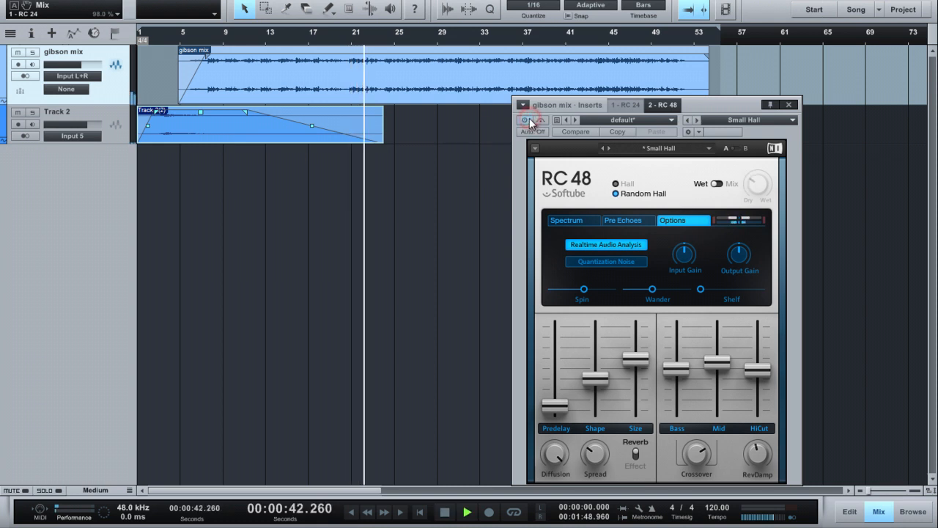
drag(676, 368, 716, 346)
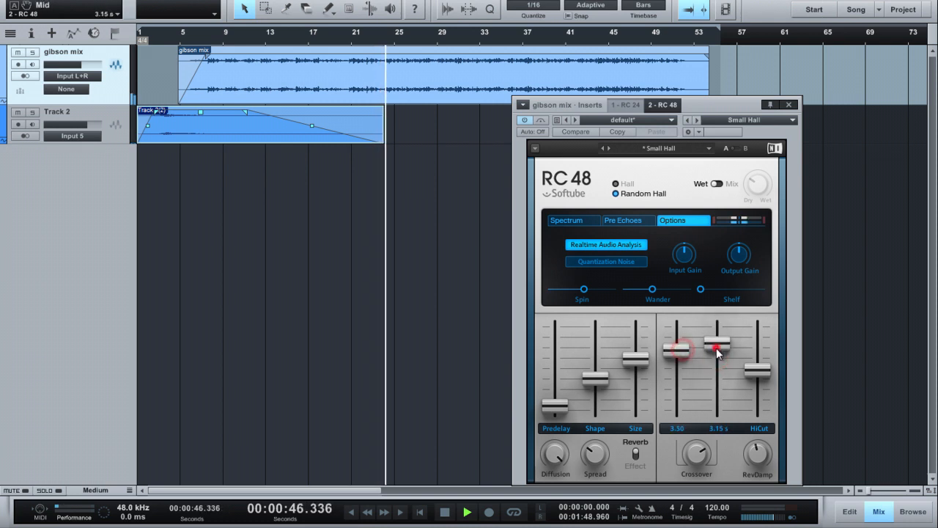
Step: Raise the RC 48's Wander to 16.000 ms and Spin to 43.0 in the options
drag(701, 289, 756, 288)
drag(596, 289, 633, 290)
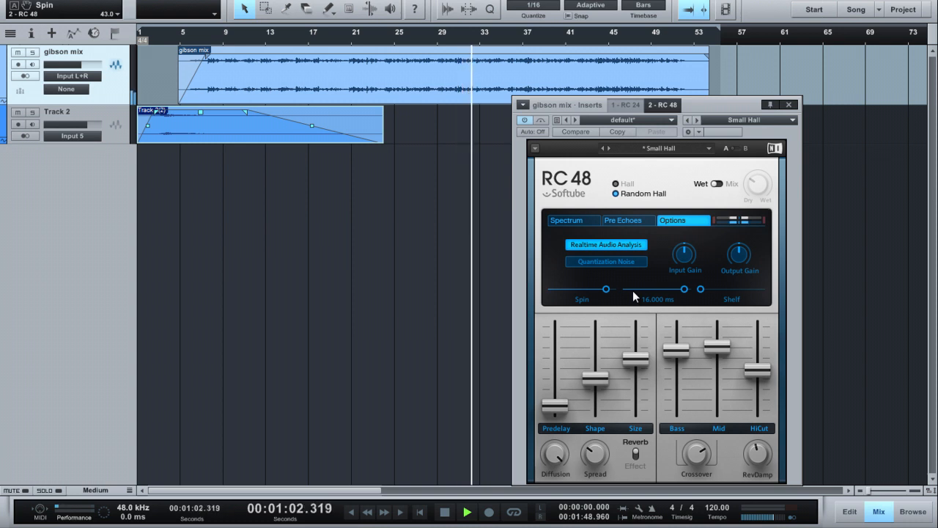
Step: Display the RC 48's Spectrum and compare its time scale between 1 and 16 seconds, finishing at 4 seconds
click(586, 219)
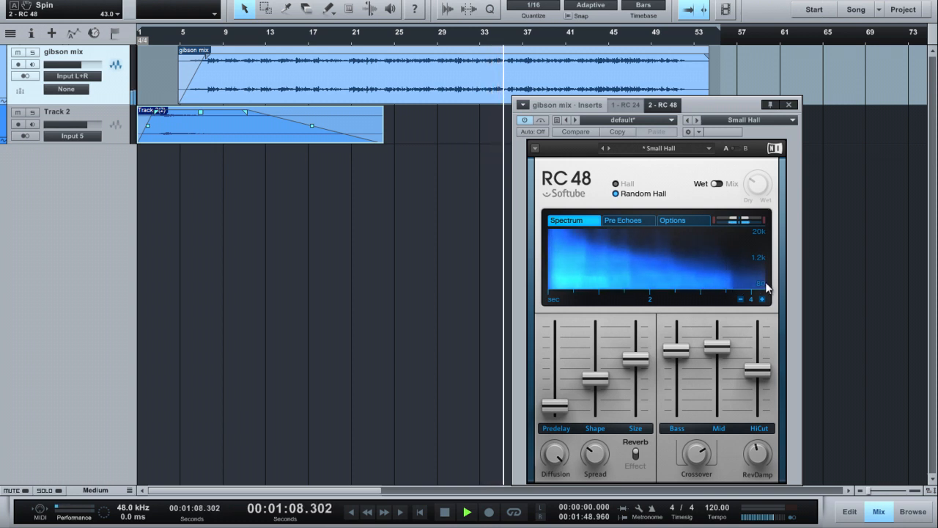
click(740, 299)
click(740, 299)
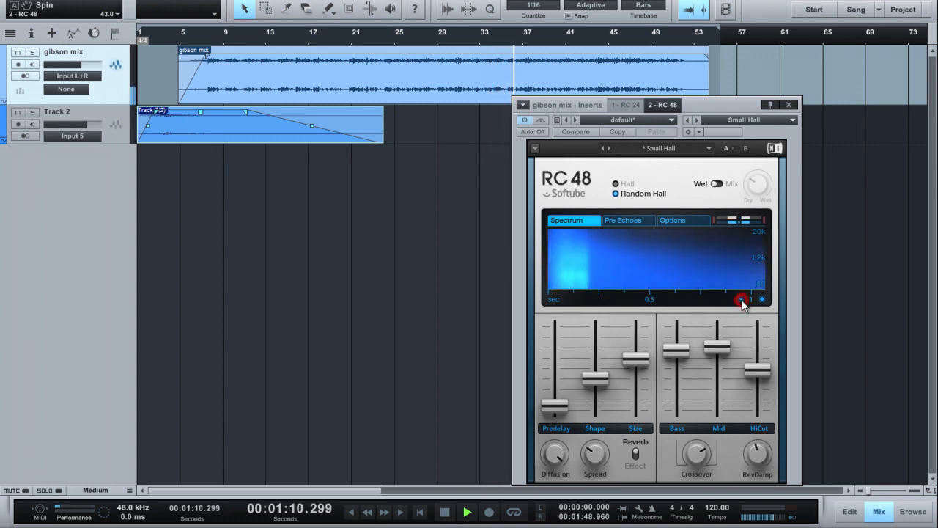
click(763, 300)
click(763, 300)
click(763, 300)
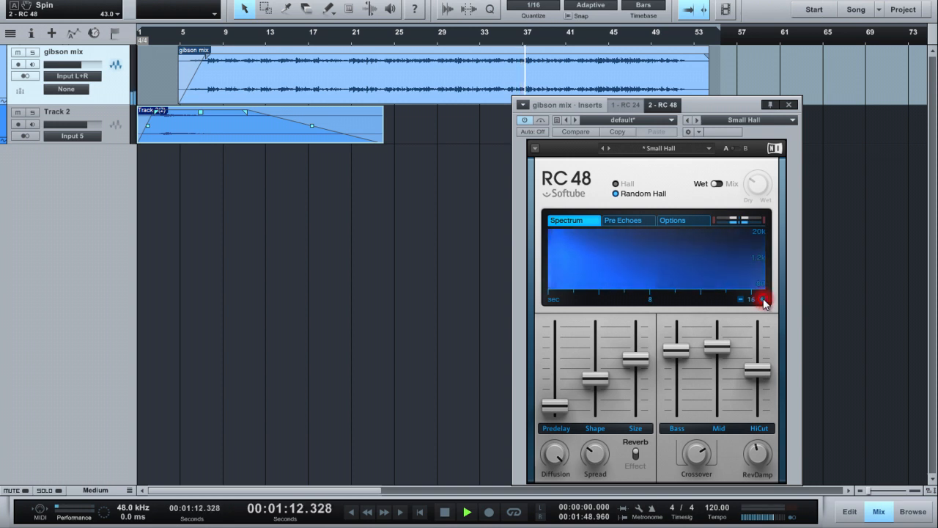
click(763, 300)
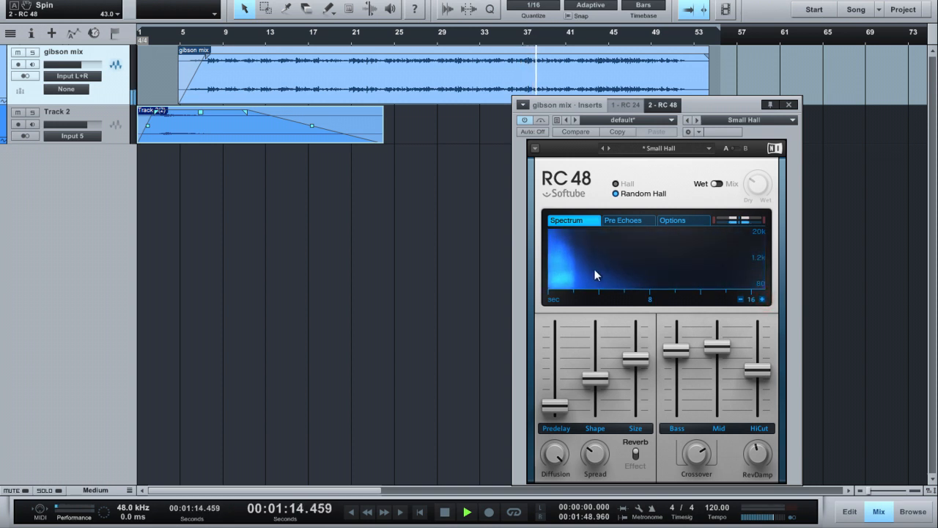
click(738, 299)
click(763, 299)
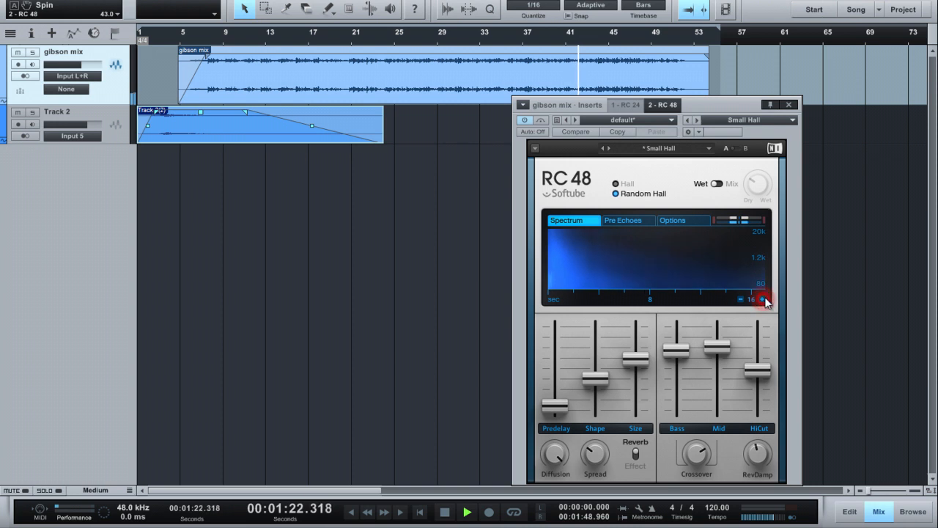
click(741, 299)
click(741, 299)
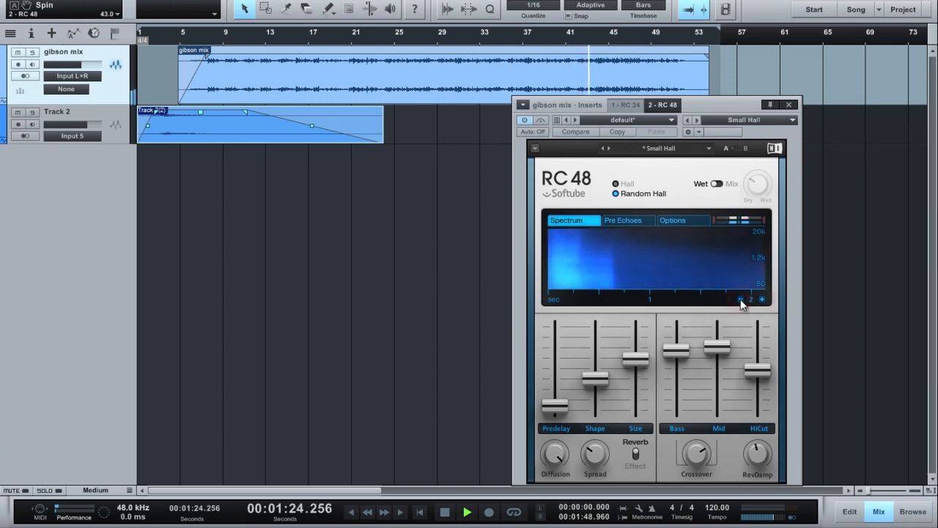
click(763, 299)
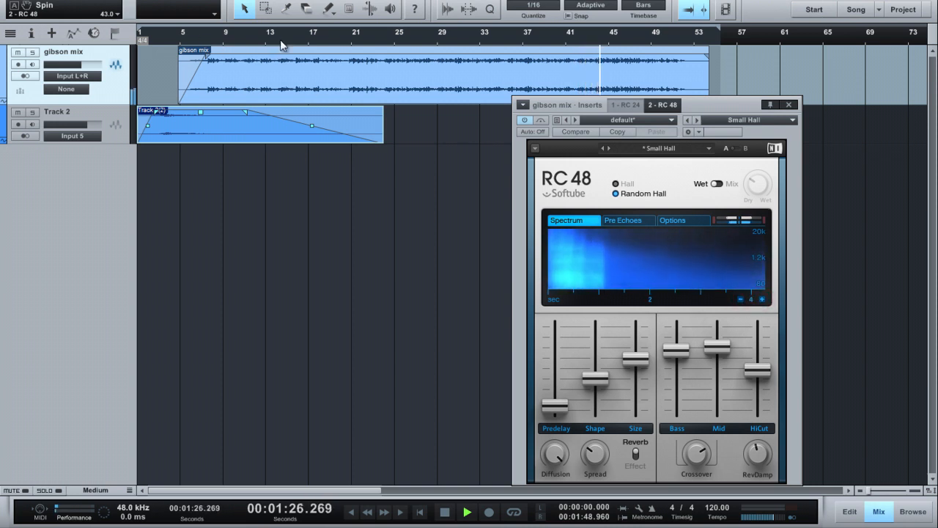
Step: Switch the RC 48 from Wet to Mix mode and set the mix to 39.0 % while playing from about bar 21
key(space)
click(717, 185)
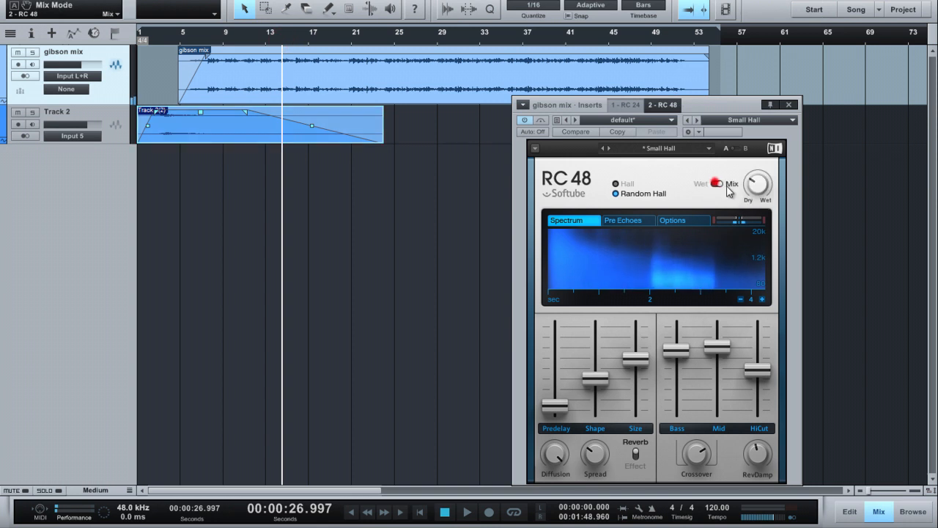
click(350, 38)
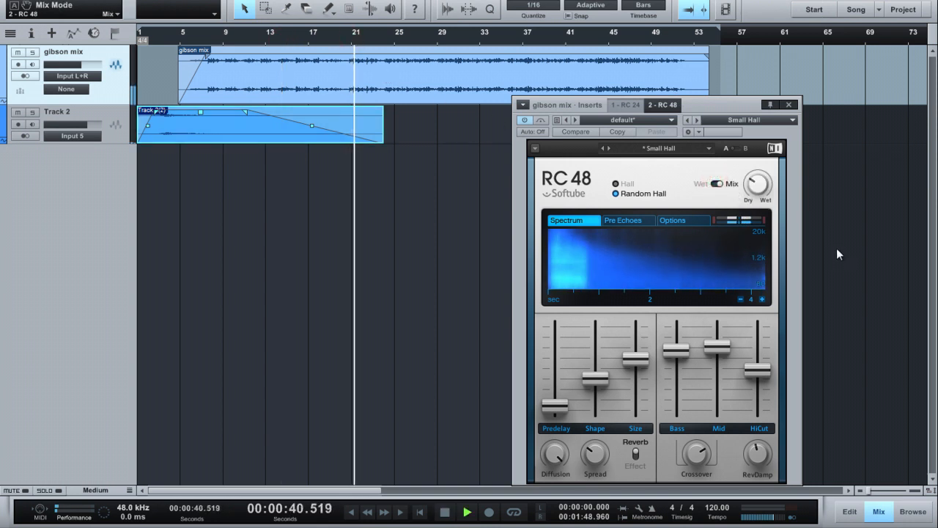
click(754, 181)
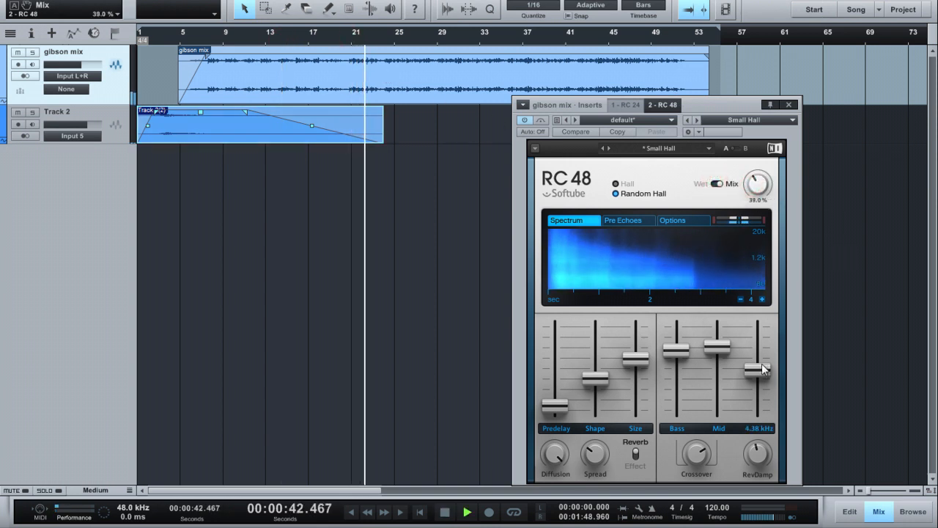
Step: Raise the RC 48's HiCut to 25.99 kHz and shorten the Bass and Mid decays
drag(715, 346, 761, 265)
click(670, 350)
click(720, 365)
Step: Increase the RC 48's dry/wet mix slightly and set the predelay to 48 ms
drag(763, 186, 741, 170)
click(556, 405)
drag(556, 404, 560, 402)
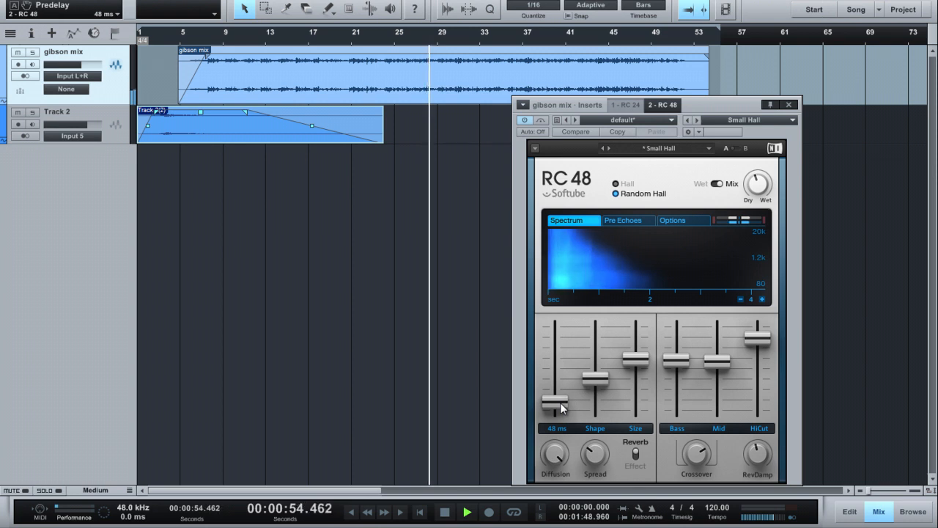
Step: Sweep the RC 48's reverb damping up to 21.18 kHz and down to 1.95 kHz, and set the mix to 45.0 %
click(758, 446)
drag(759, 450, 757, 387)
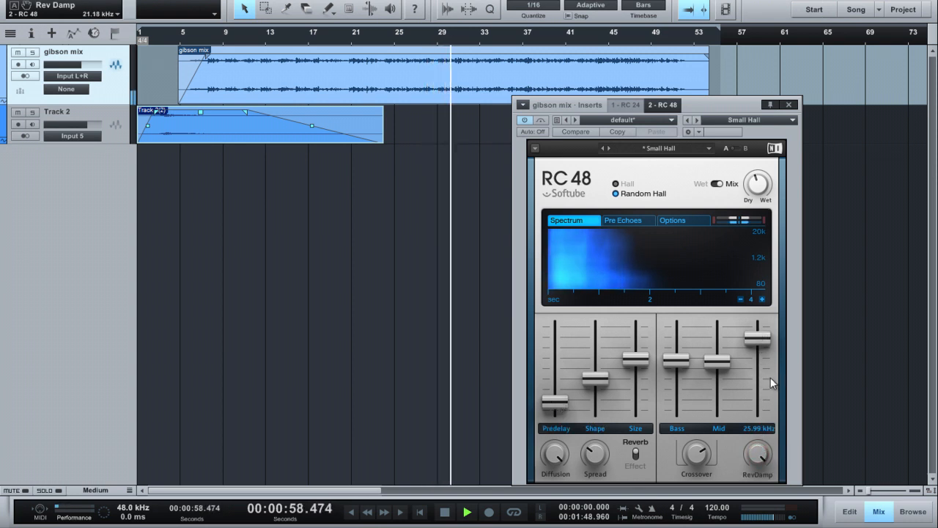
mouse_move(763, 453)
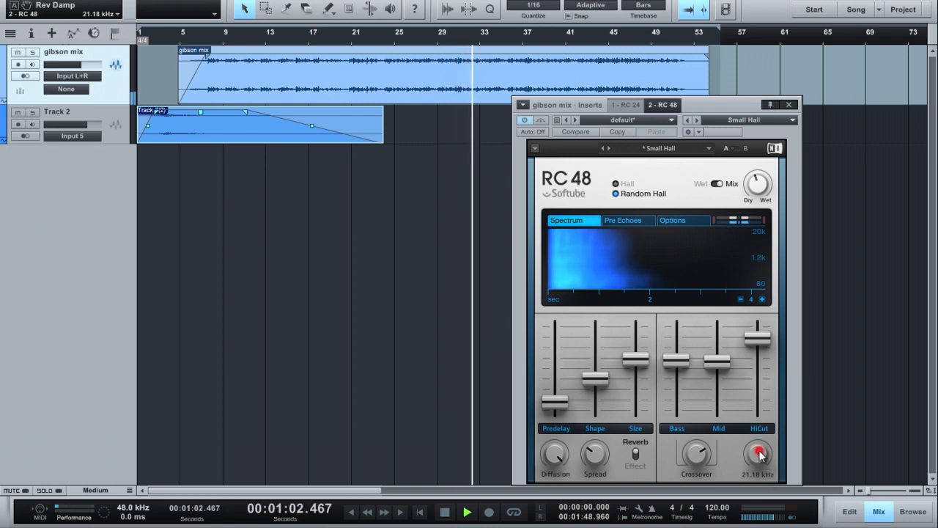
drag(762, 456, 759, 498)
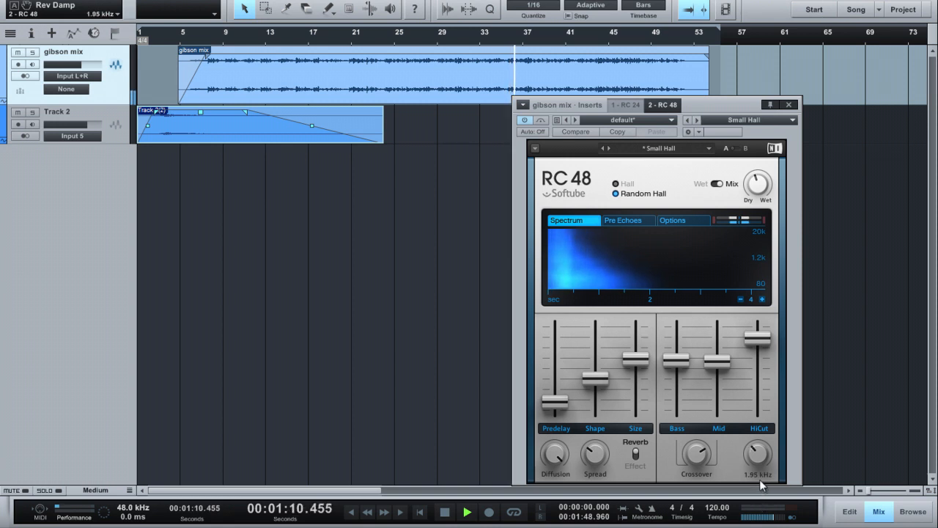
mouse_move(767, 196)
mouse_down()
mouse_move(772, 168)
mouse_move(773, 194)
mouse_up()
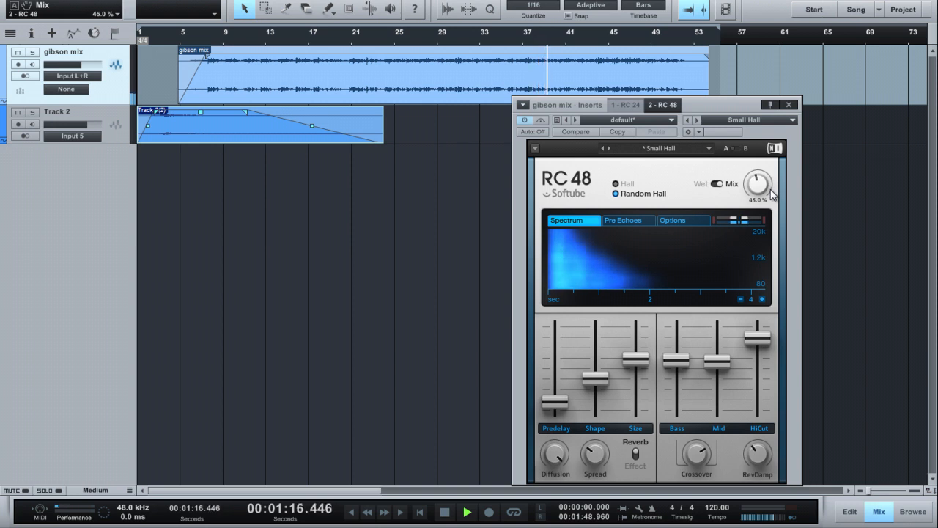